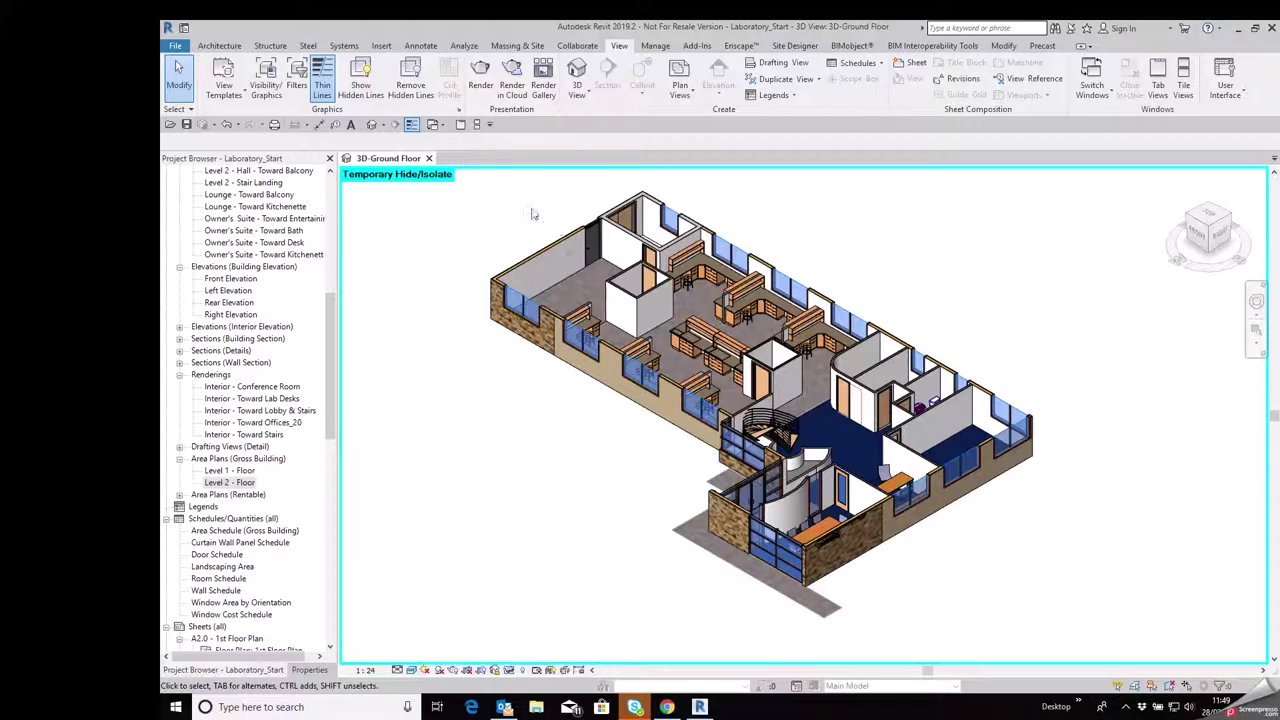
- Open the 1st Floor Plan, Front Elevation and Interior - Conference Room rendering views from the Project Browser
scroll(529, 204, up, 1)
scroll(530, 210, down, 1)
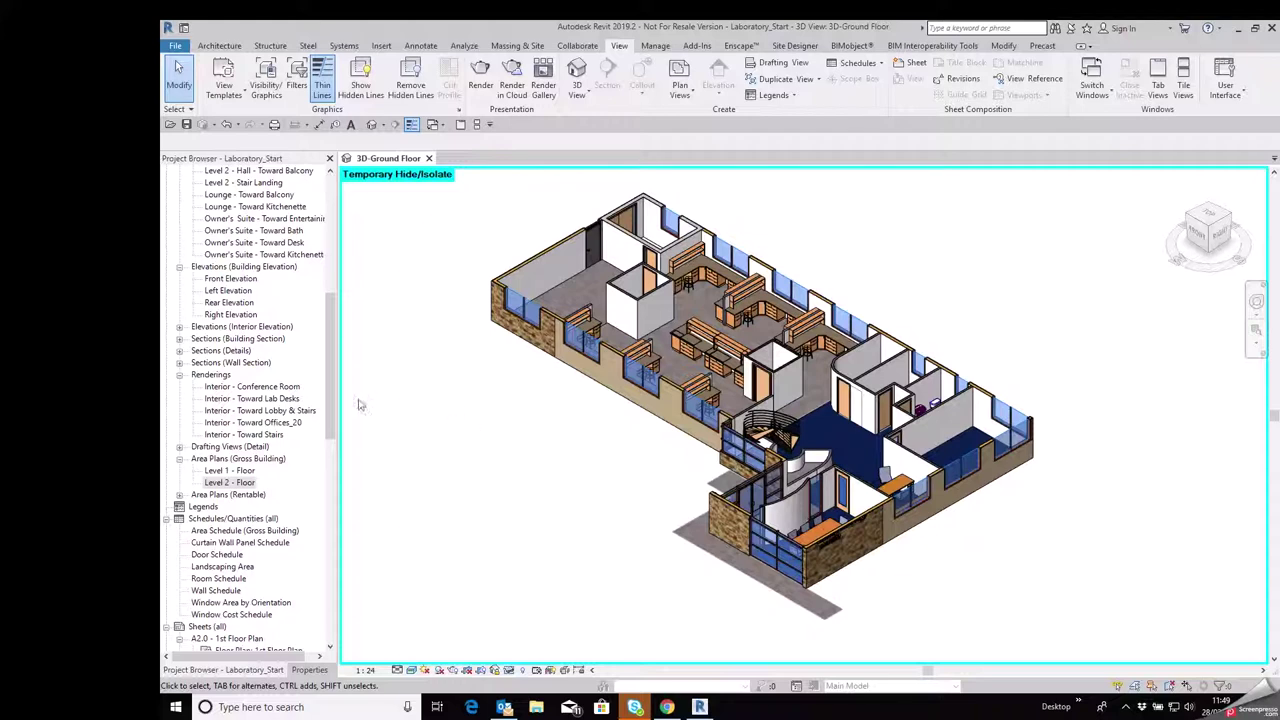
drag(330, 332, 337, 210)
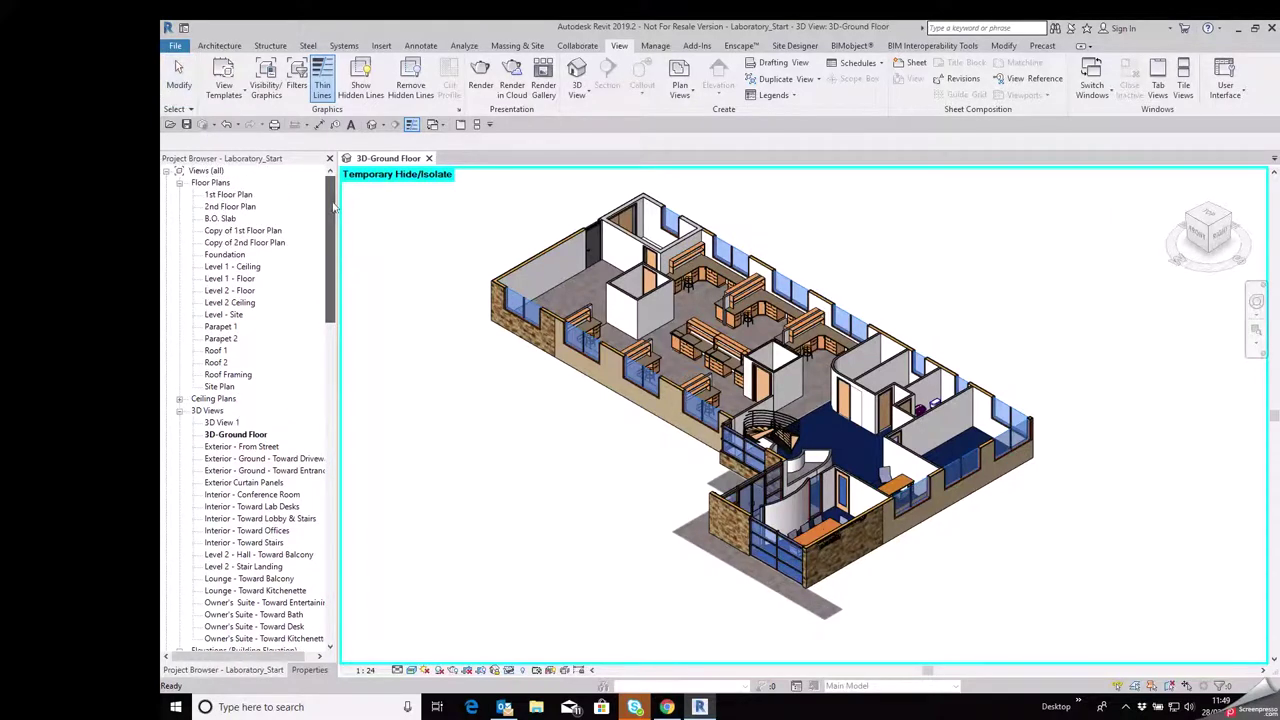
double_click(238, 196)
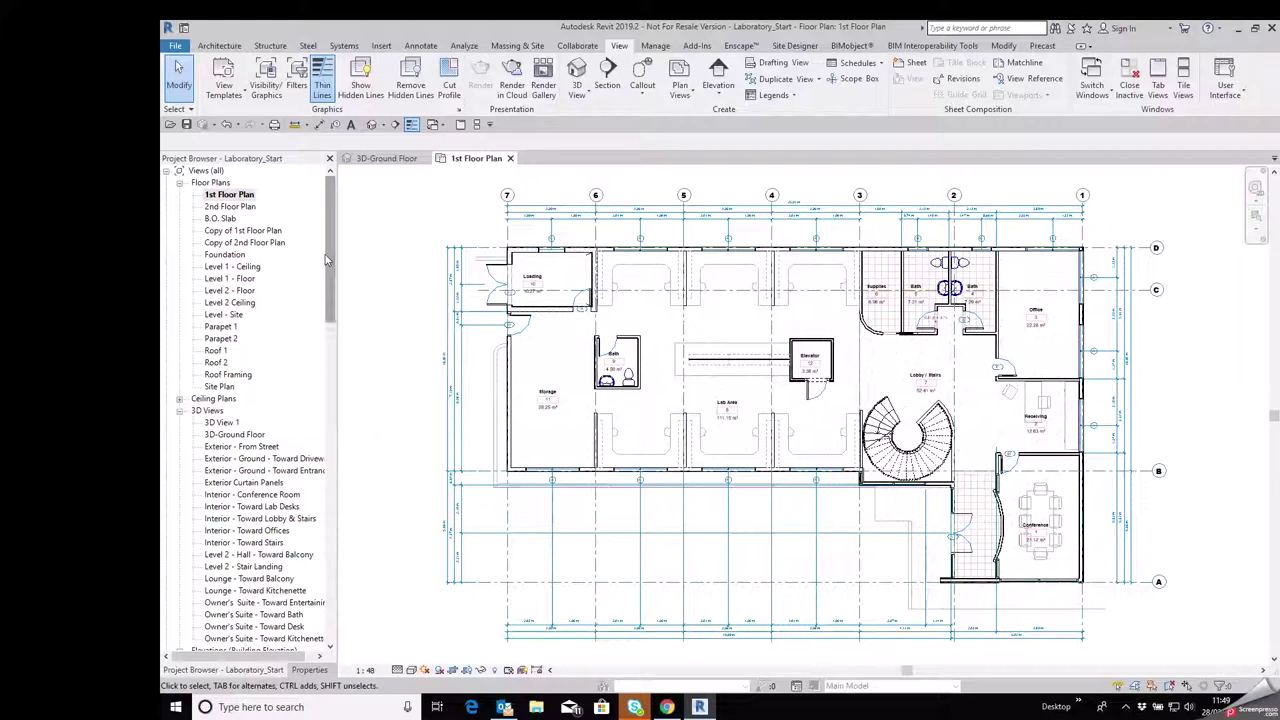
drag(333, 262, 336, 358)
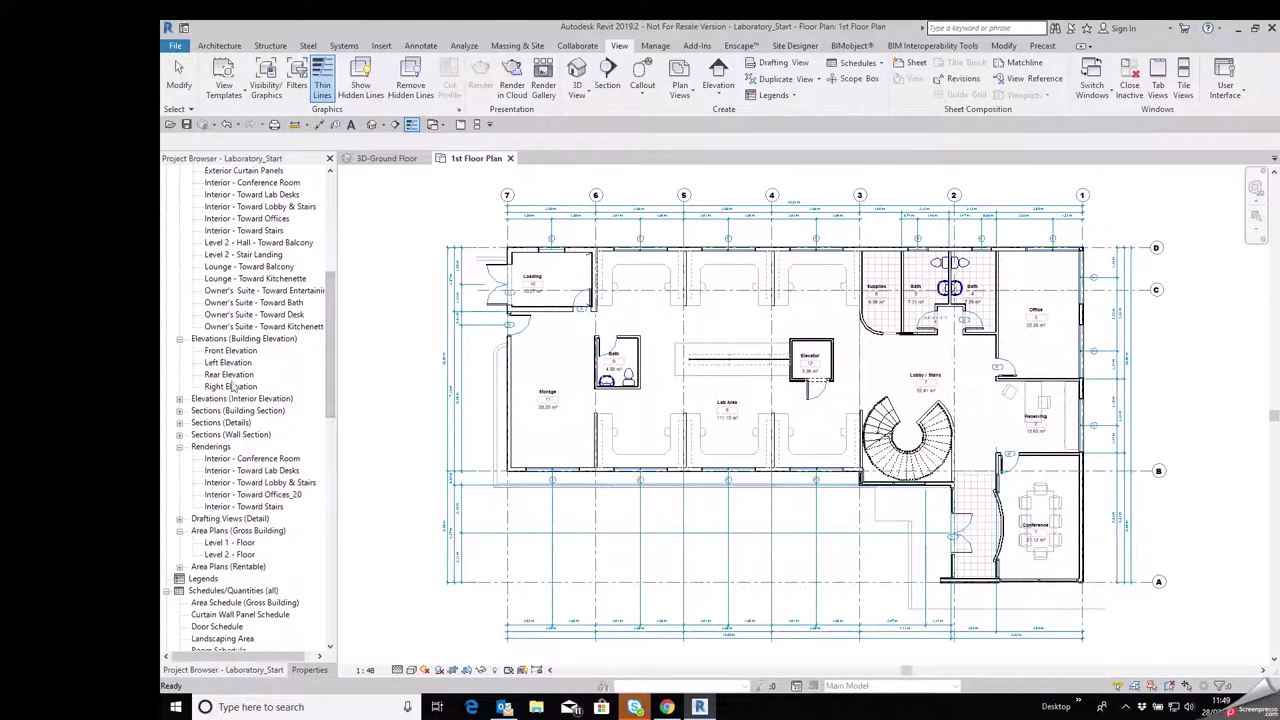
double_click(232, 351)
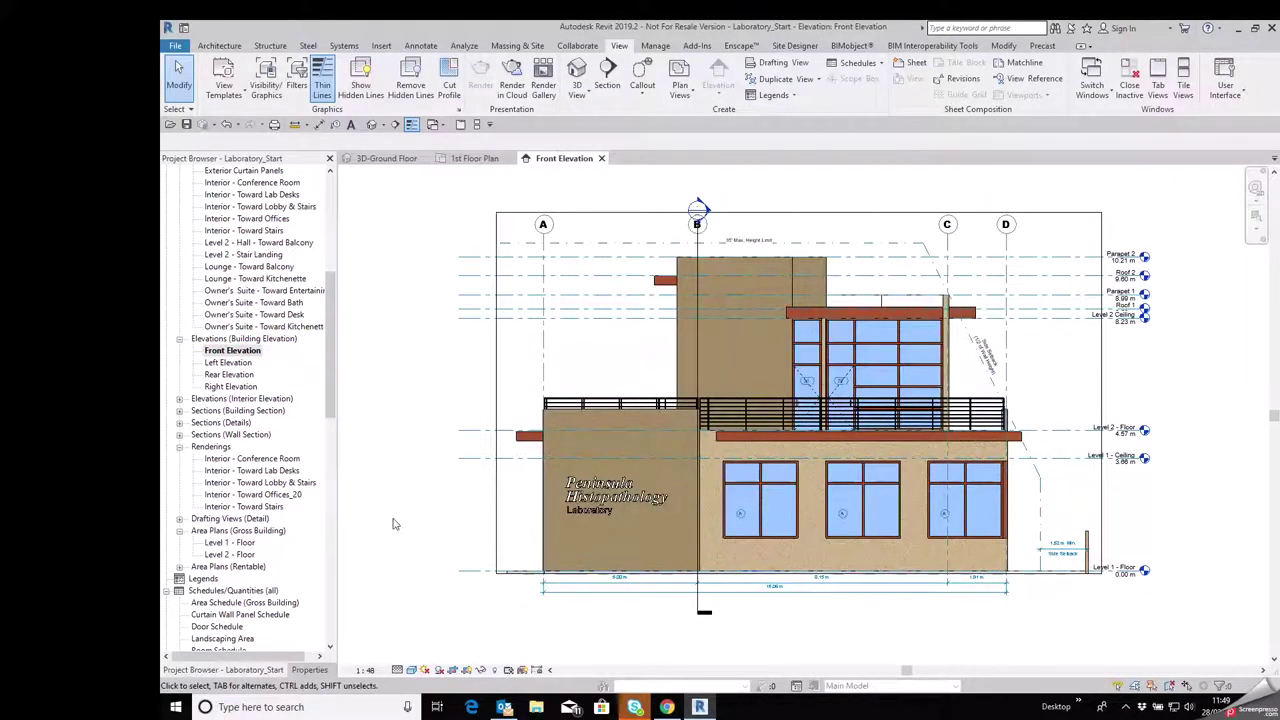
double_click(251, 461)
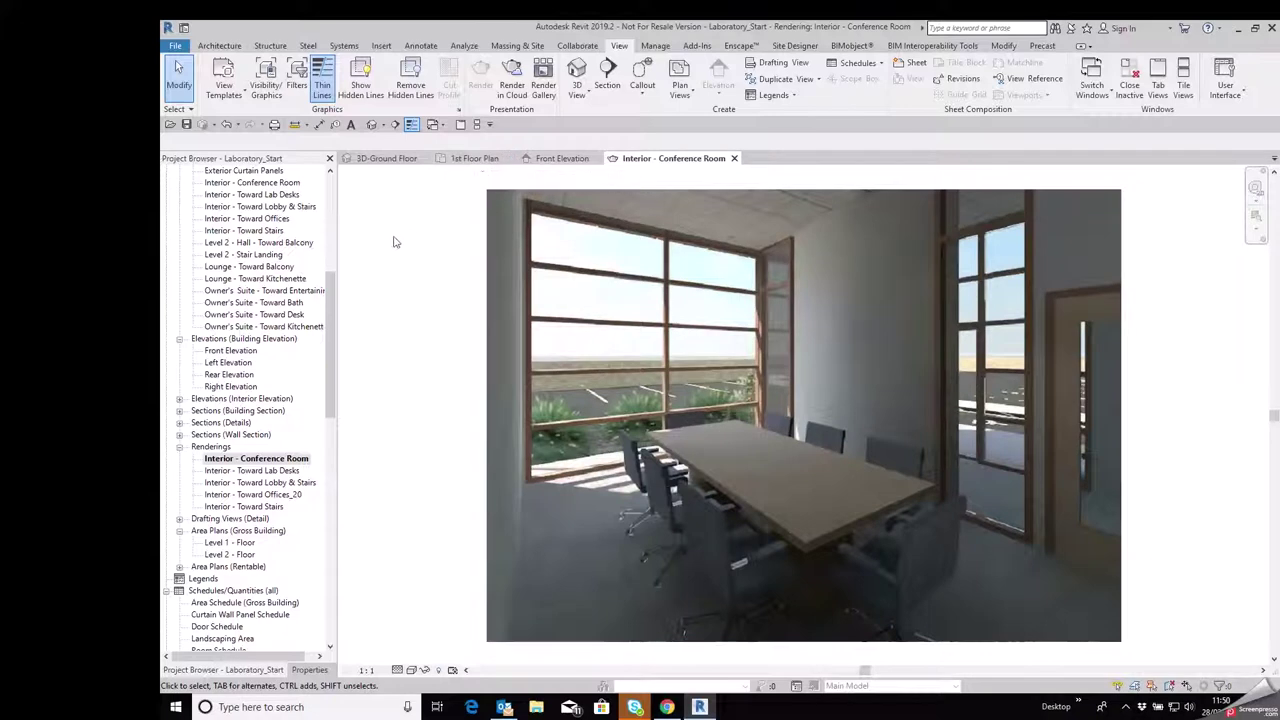
click(382, 161)
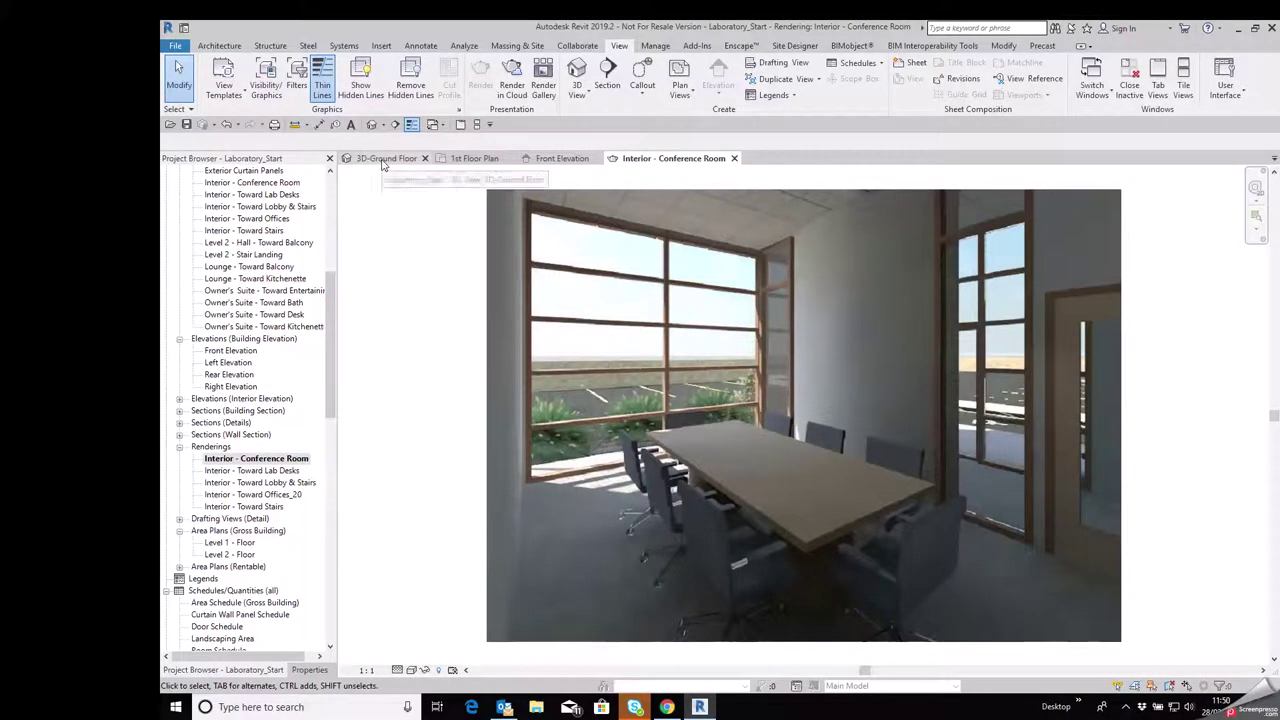
click(477, 160)
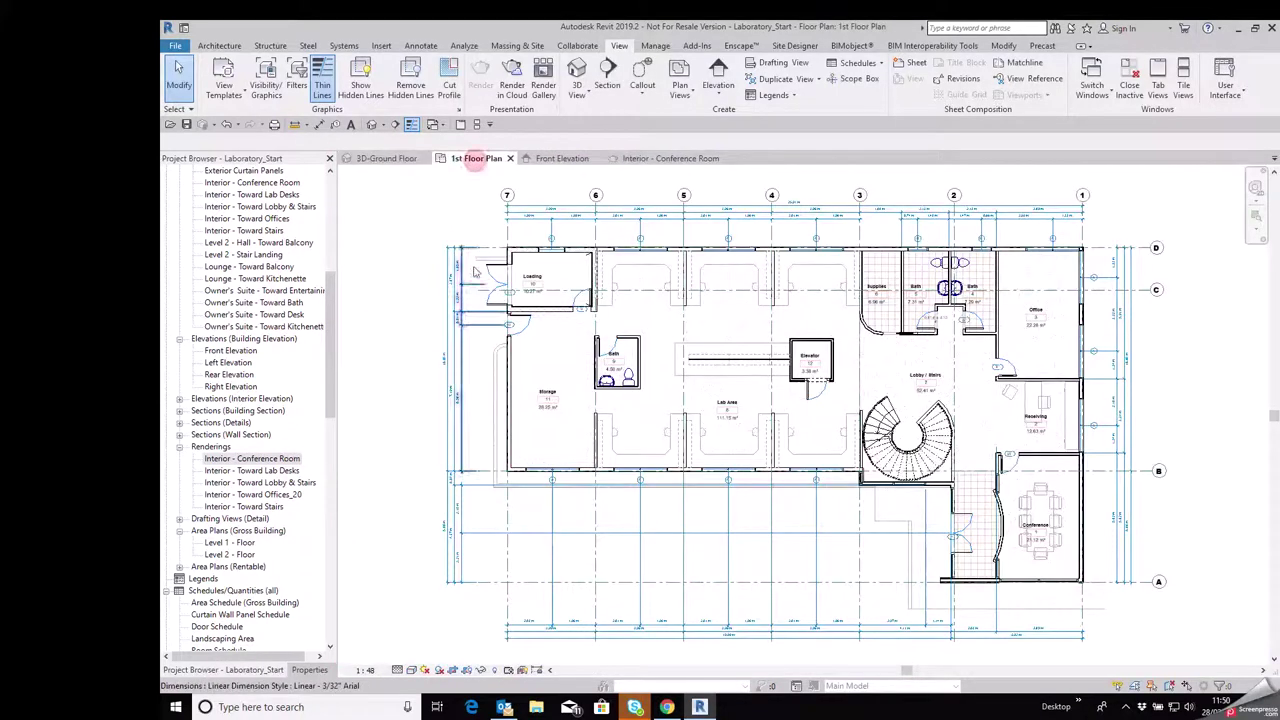
click(560, 158)
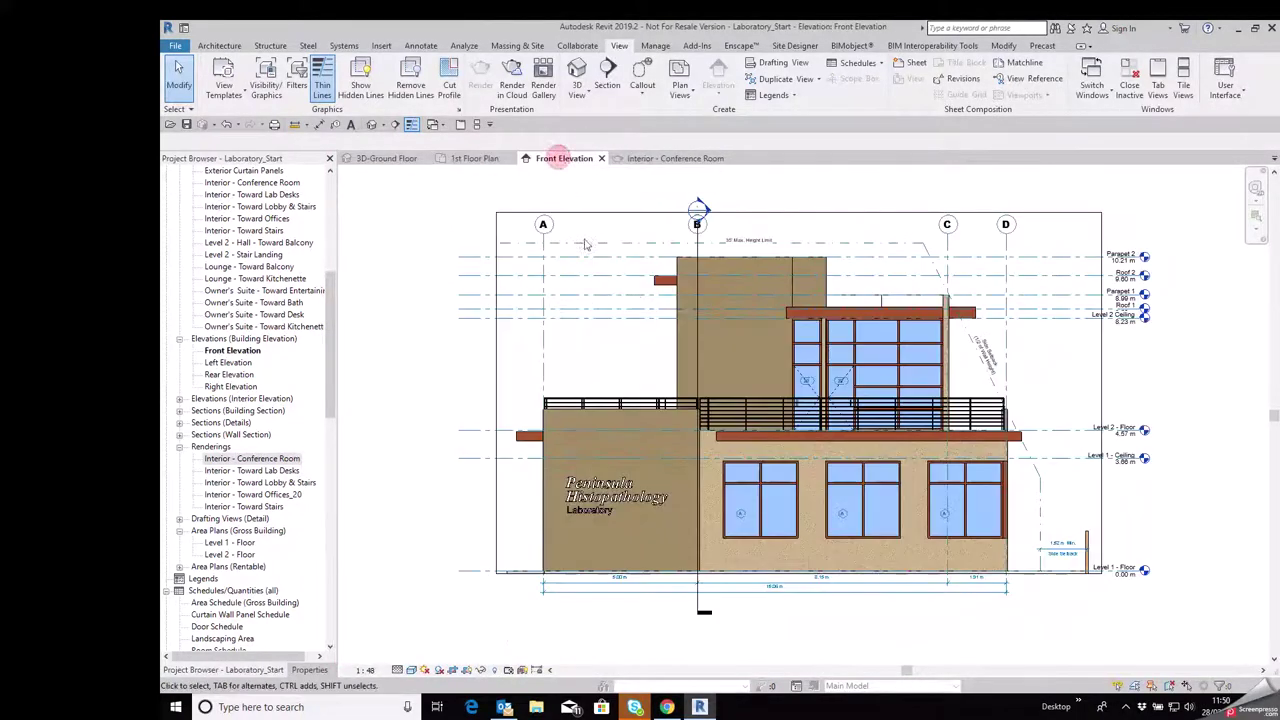
click(676, 158)
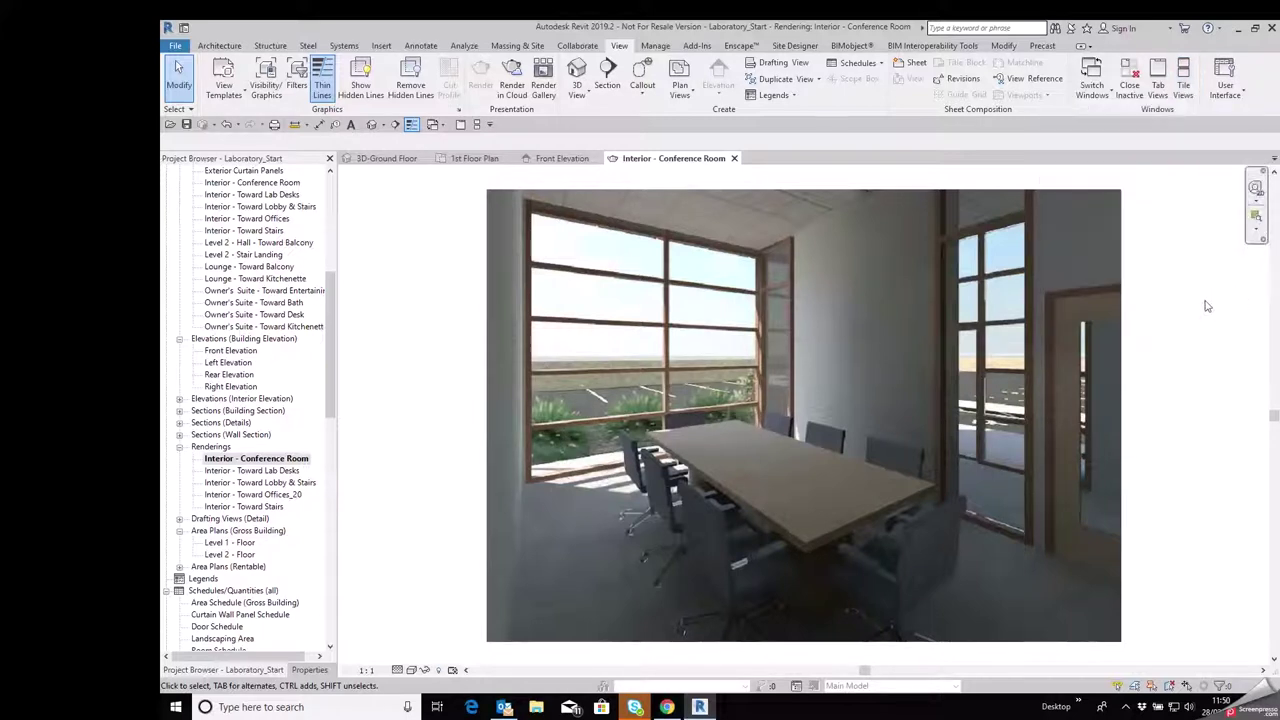
- Tile the rendering, floor plan, elevation and 3D views with WT, then zoom all to fit with ZA
key(o)
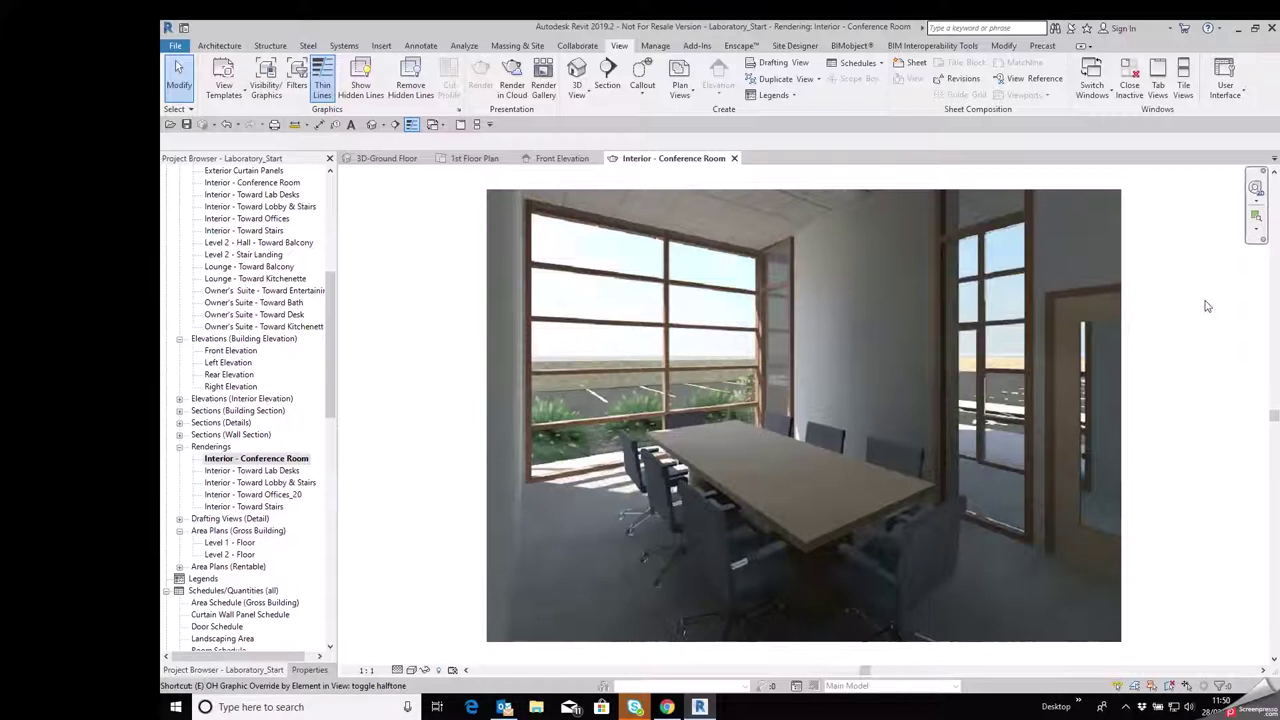
key(Escape)
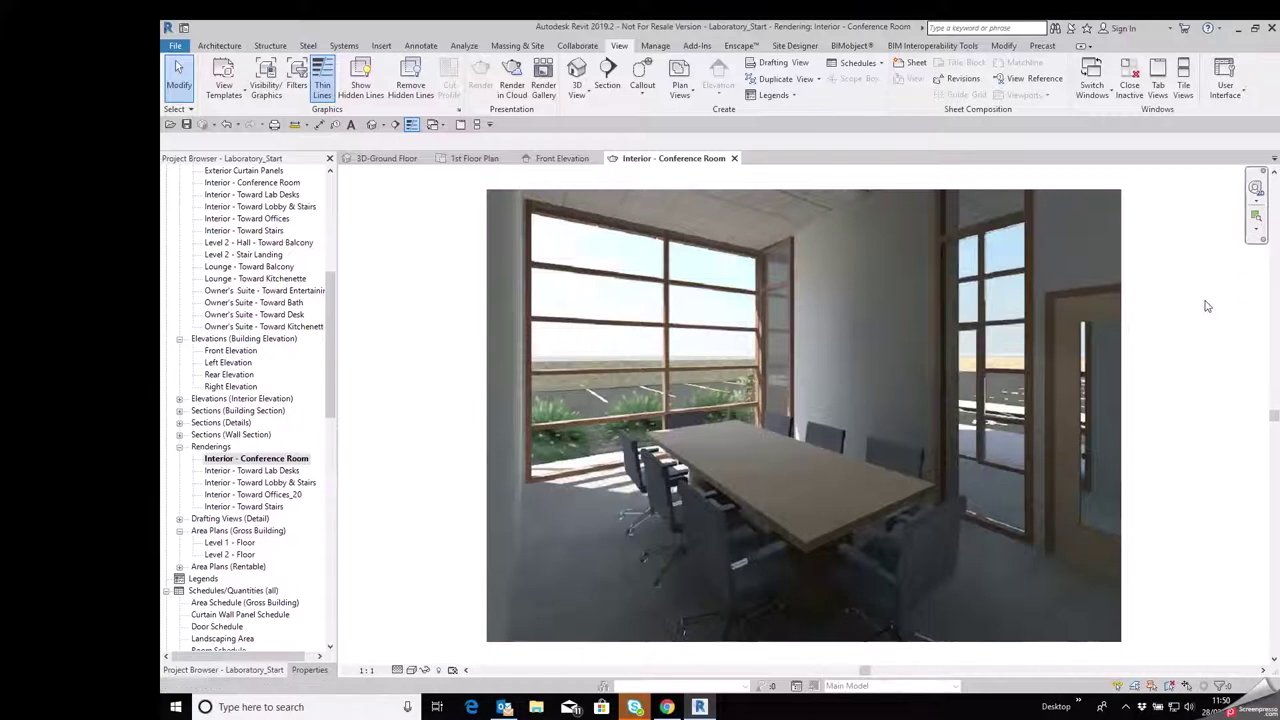
click(437, 265)
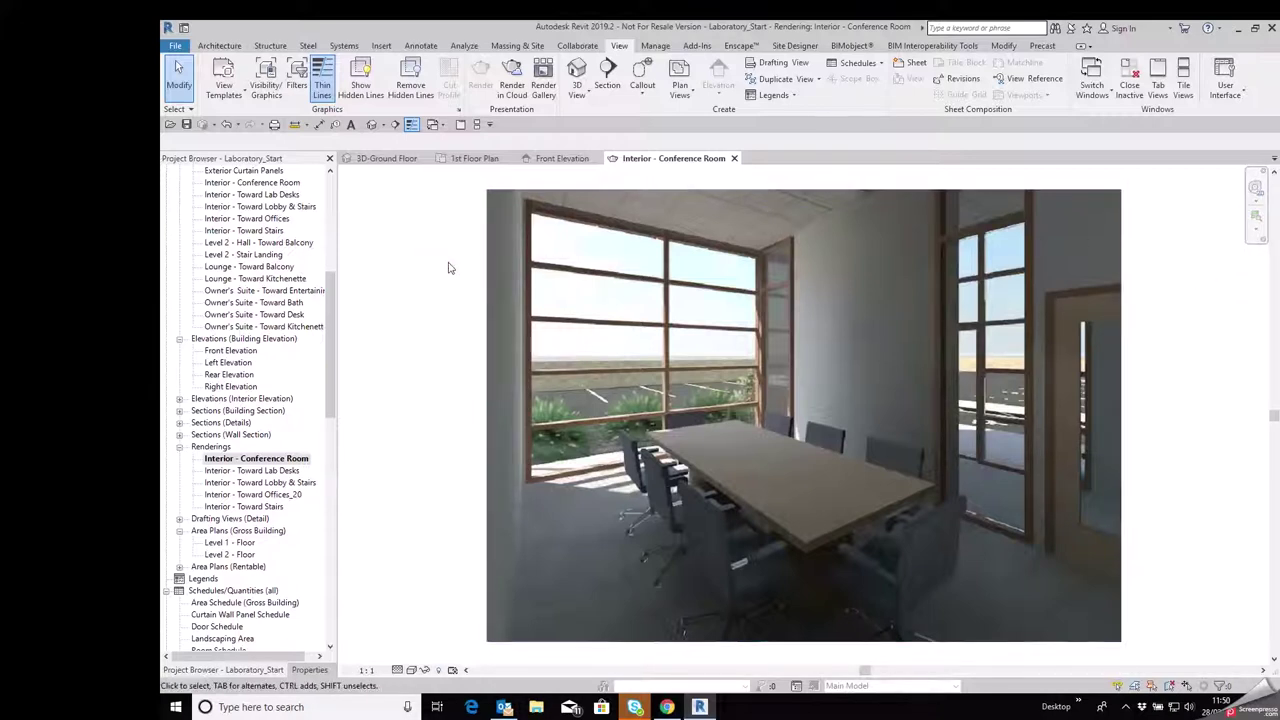
key(w)
key(t)
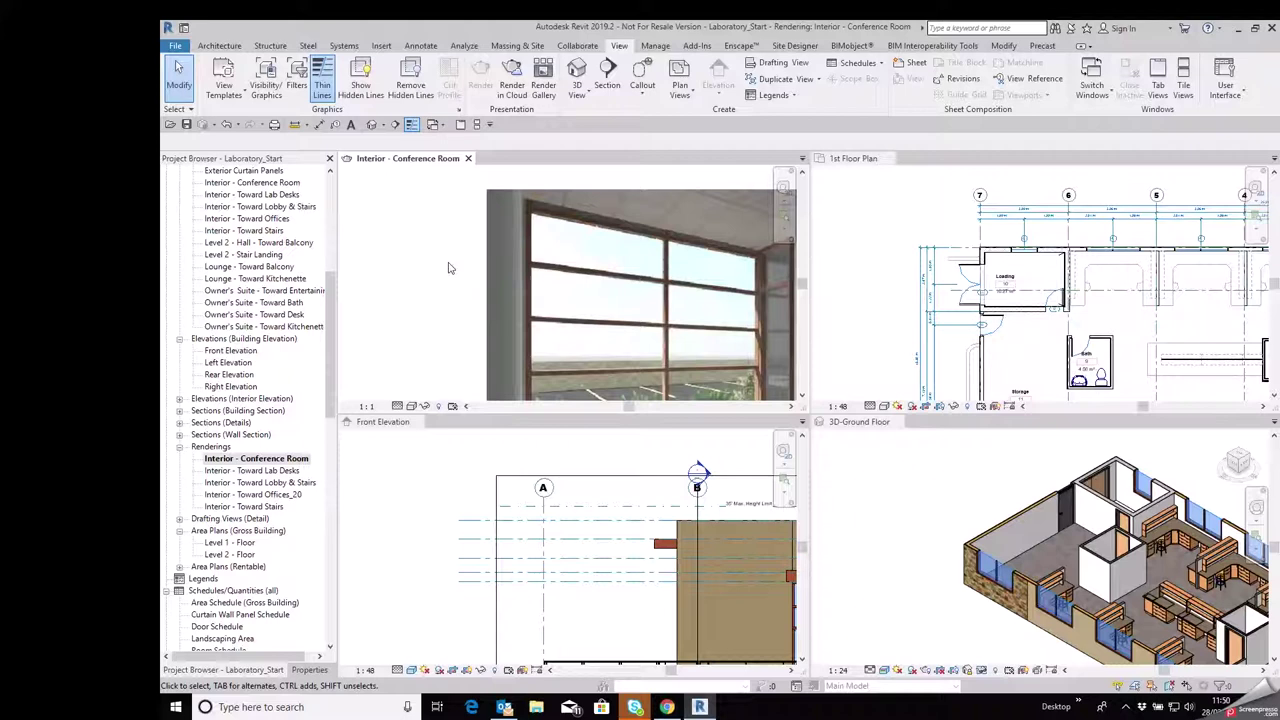
key(z)
key(a)
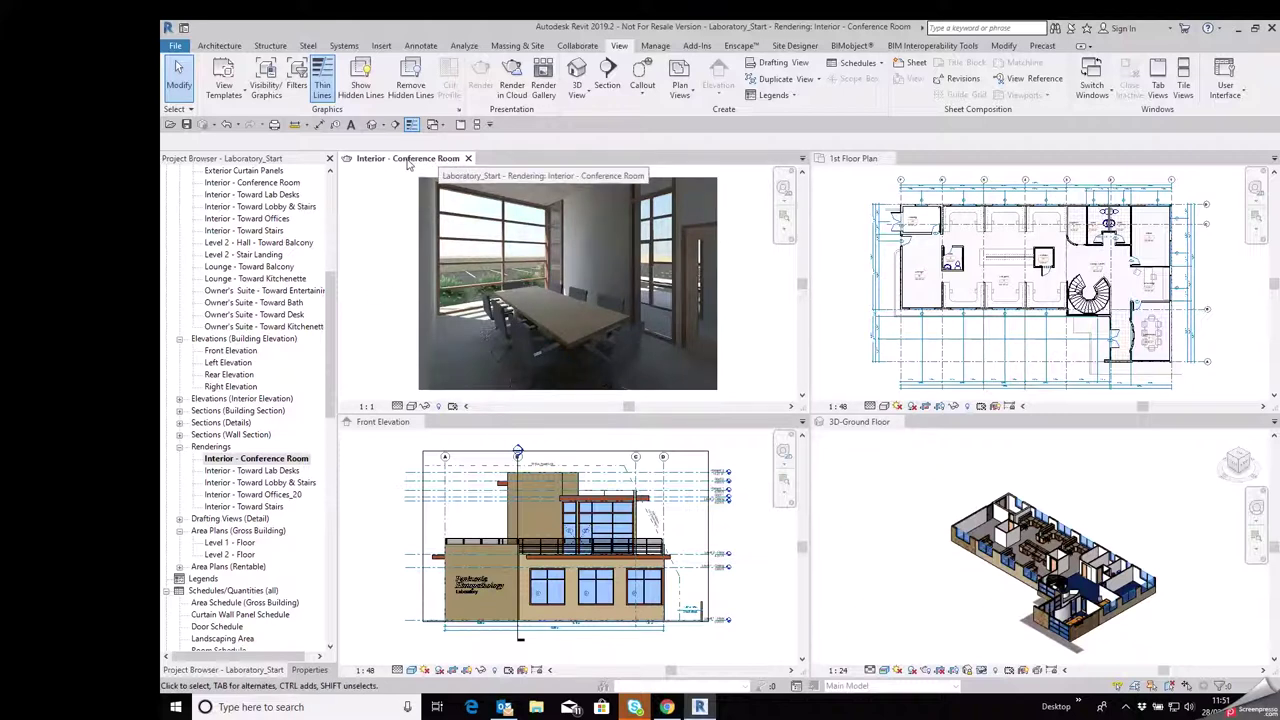
- Float the Interior - Conference Room rendering out of the tiles and minimize it
drag(407, 165, 632, 253)
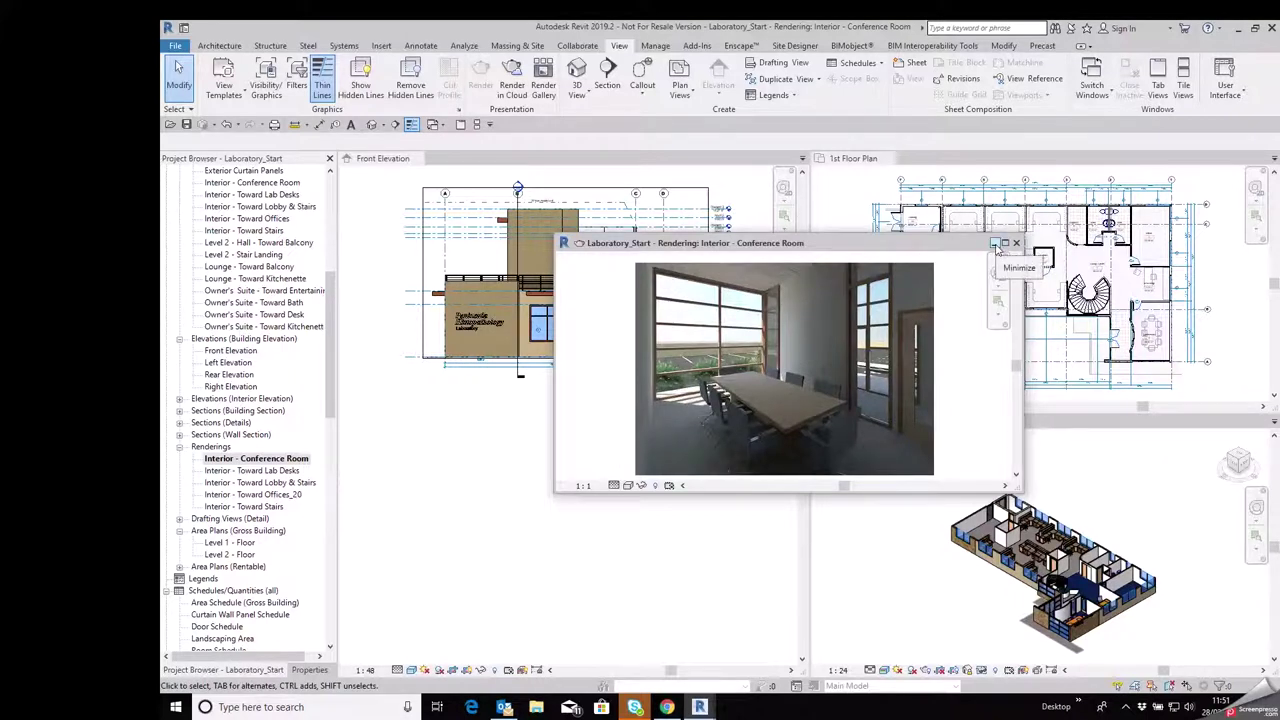
click(995, 244)
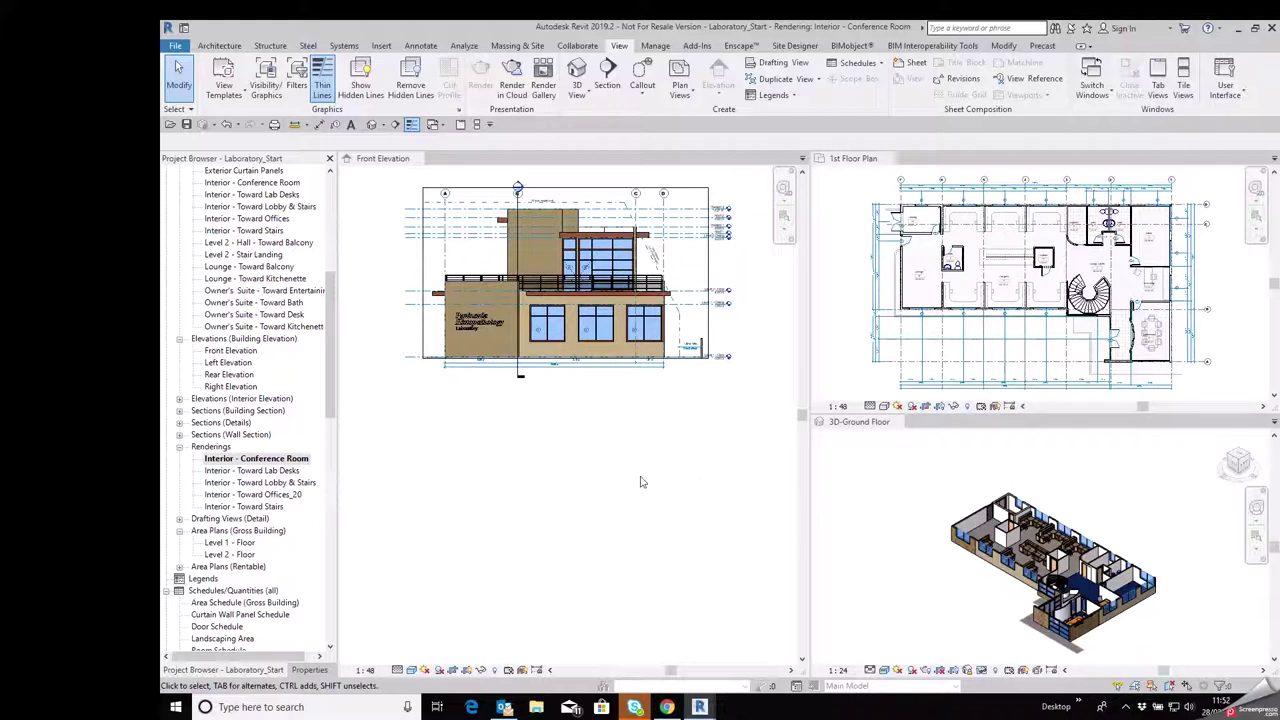
- Re-tile Front Elevation, 1st Floor Plan and 3D-Ground Floor with WT and zoom them to fit with ZA
click(519, 434)
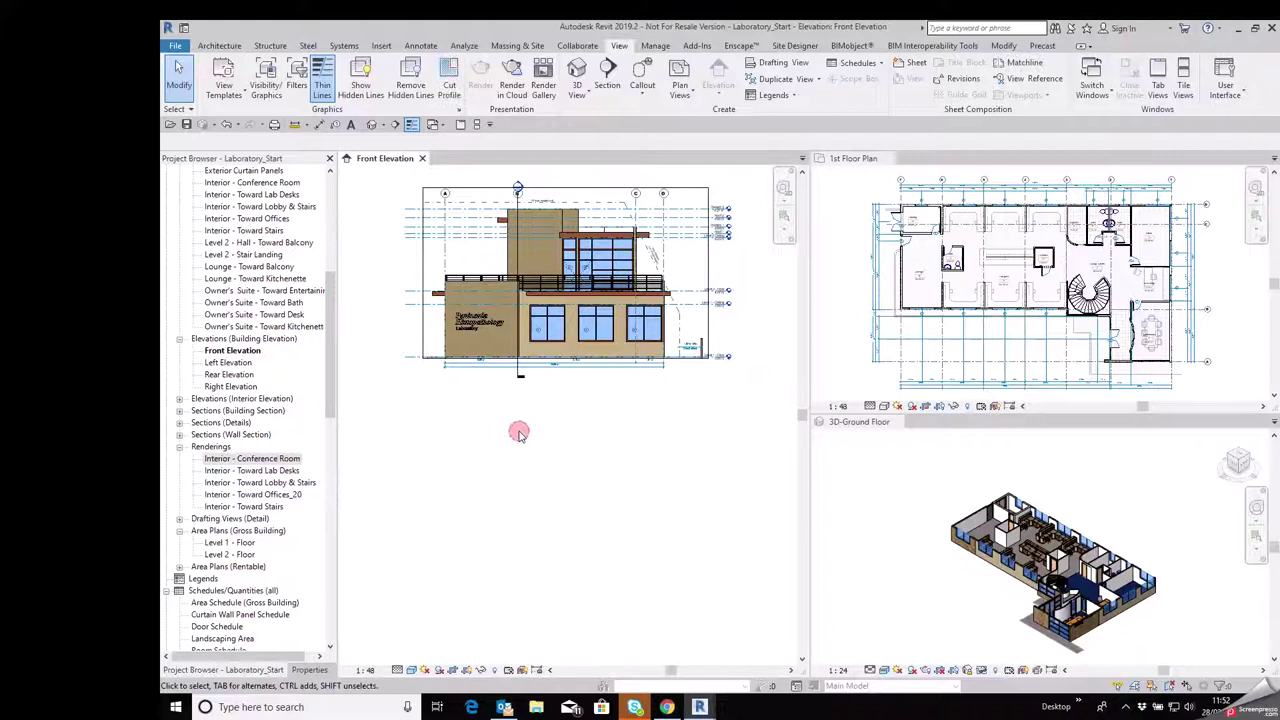
key(w)
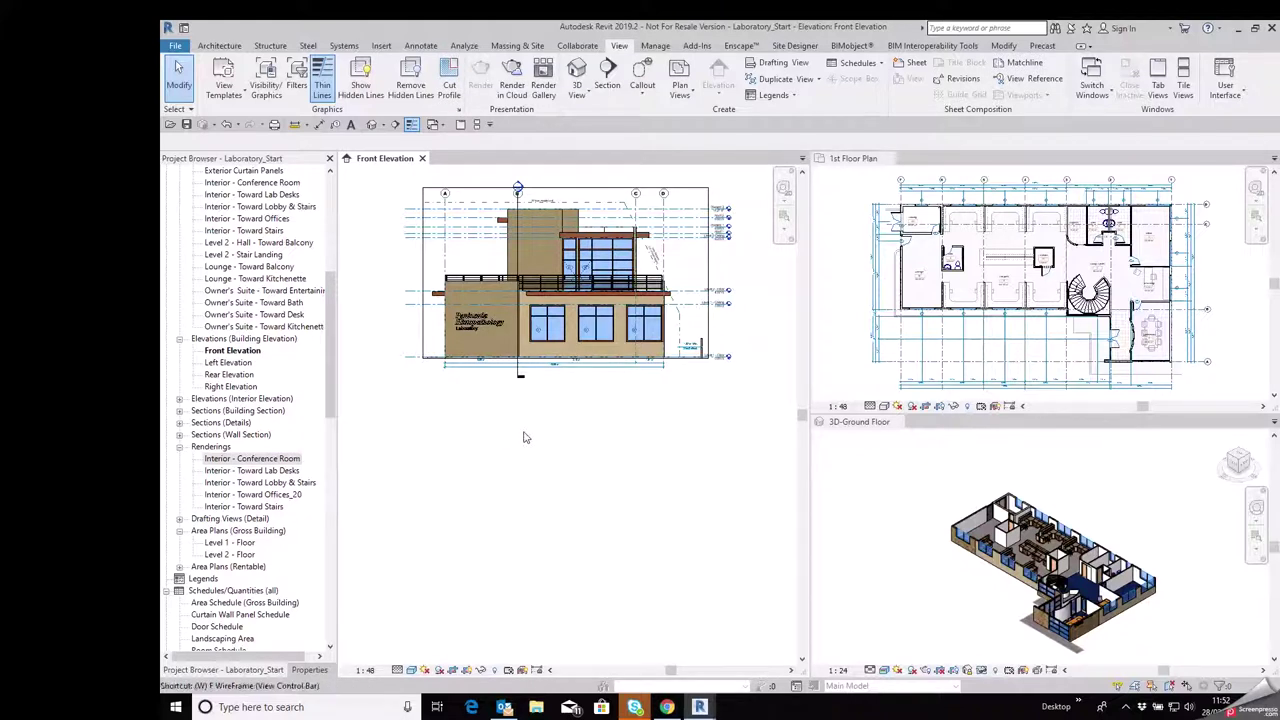
key(t)
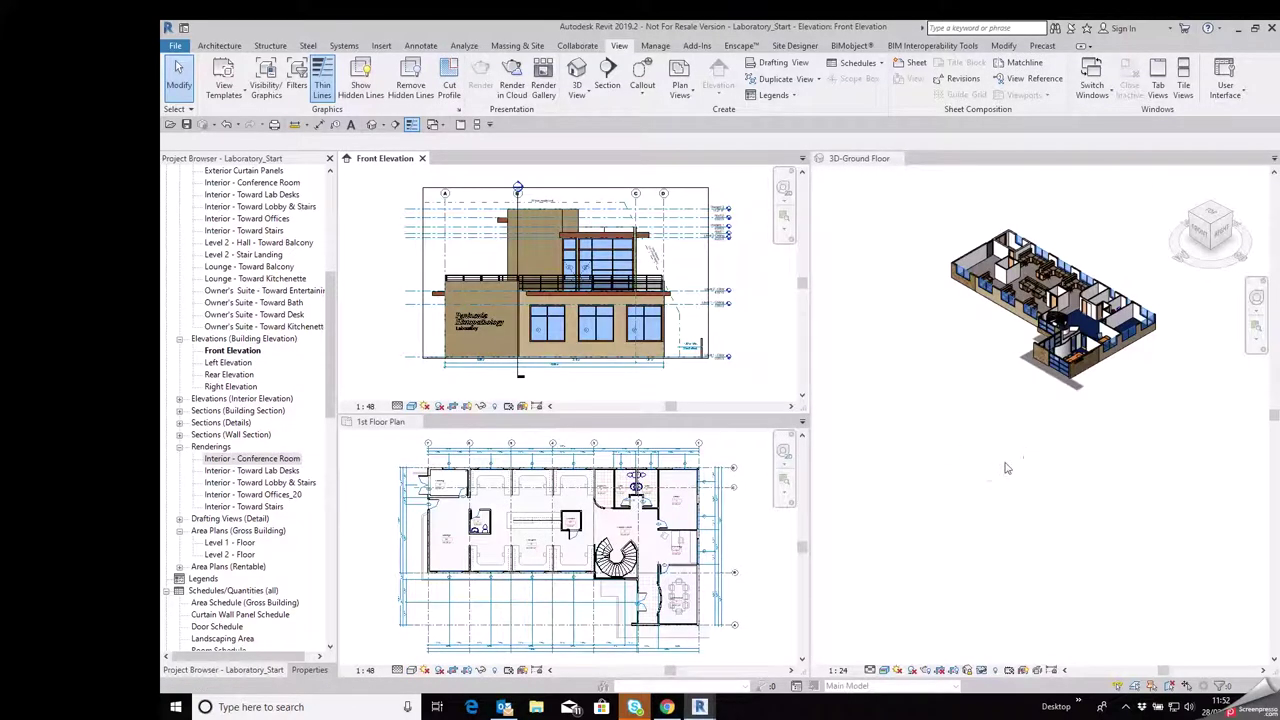
key(z)
key(a)
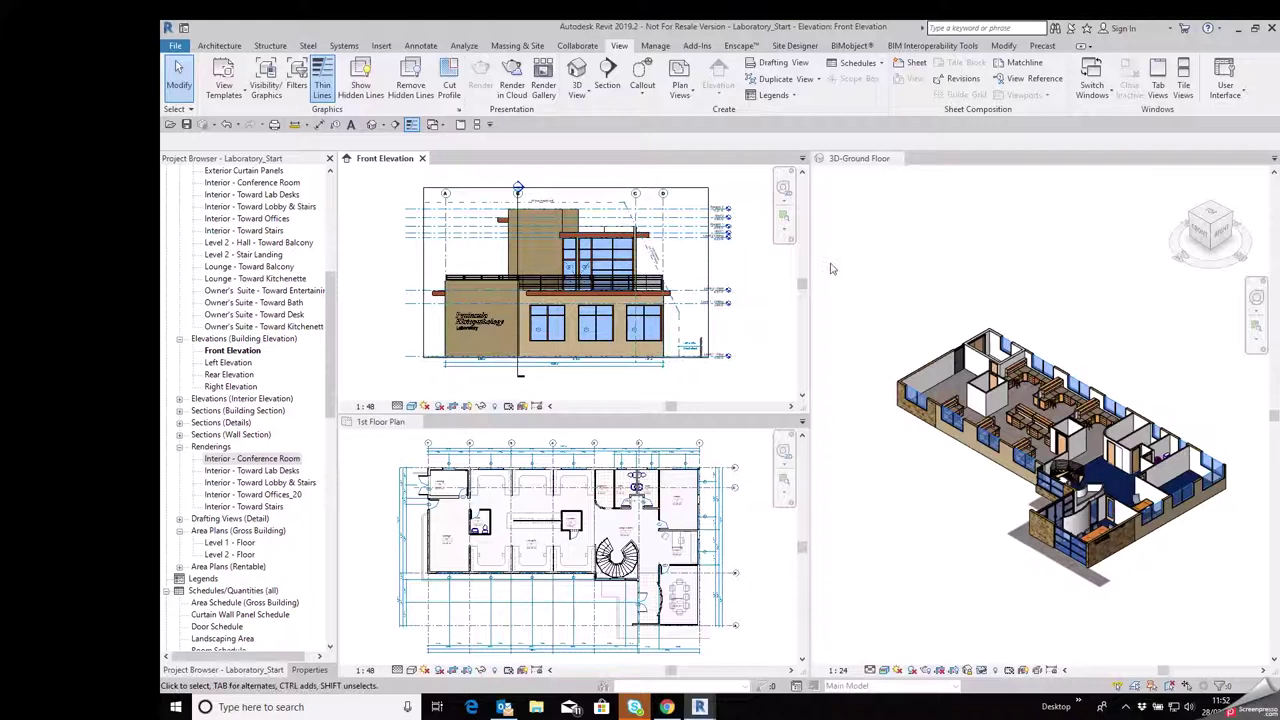
- Restore the Interior - Conference Room rendering from the Switch Windows list as a floating window
click(868, 264)
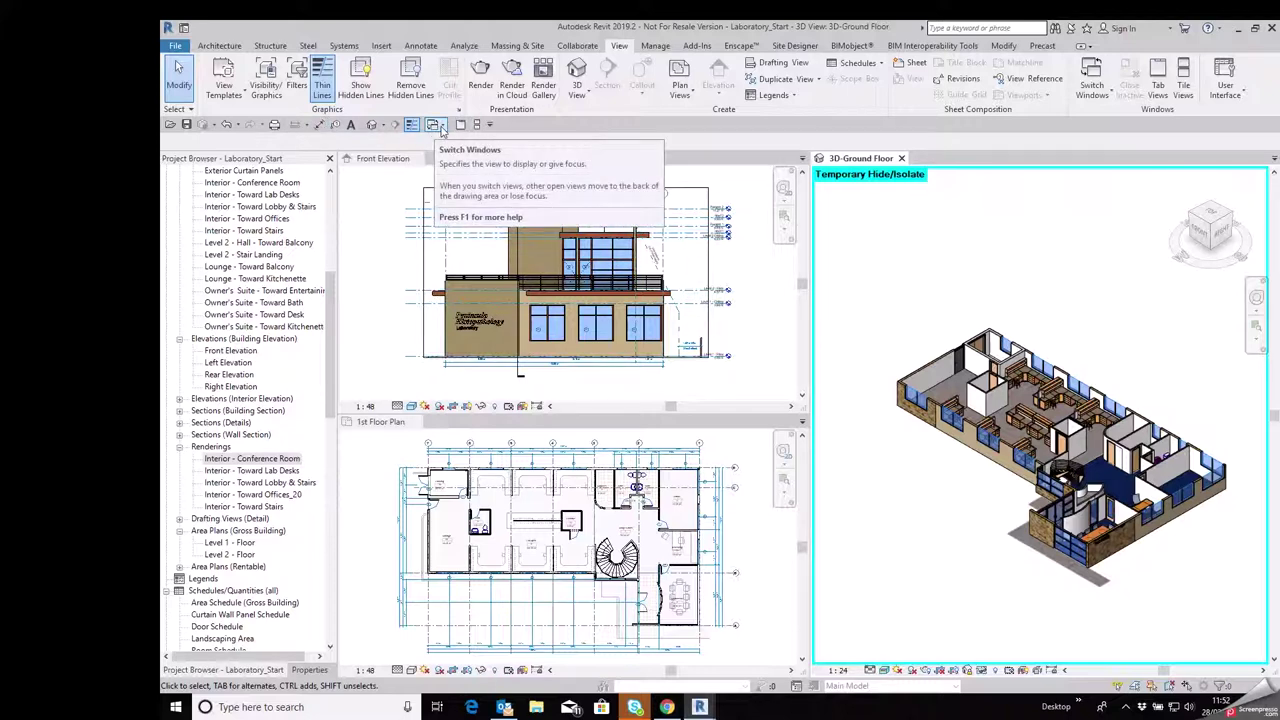
click(442, 126)
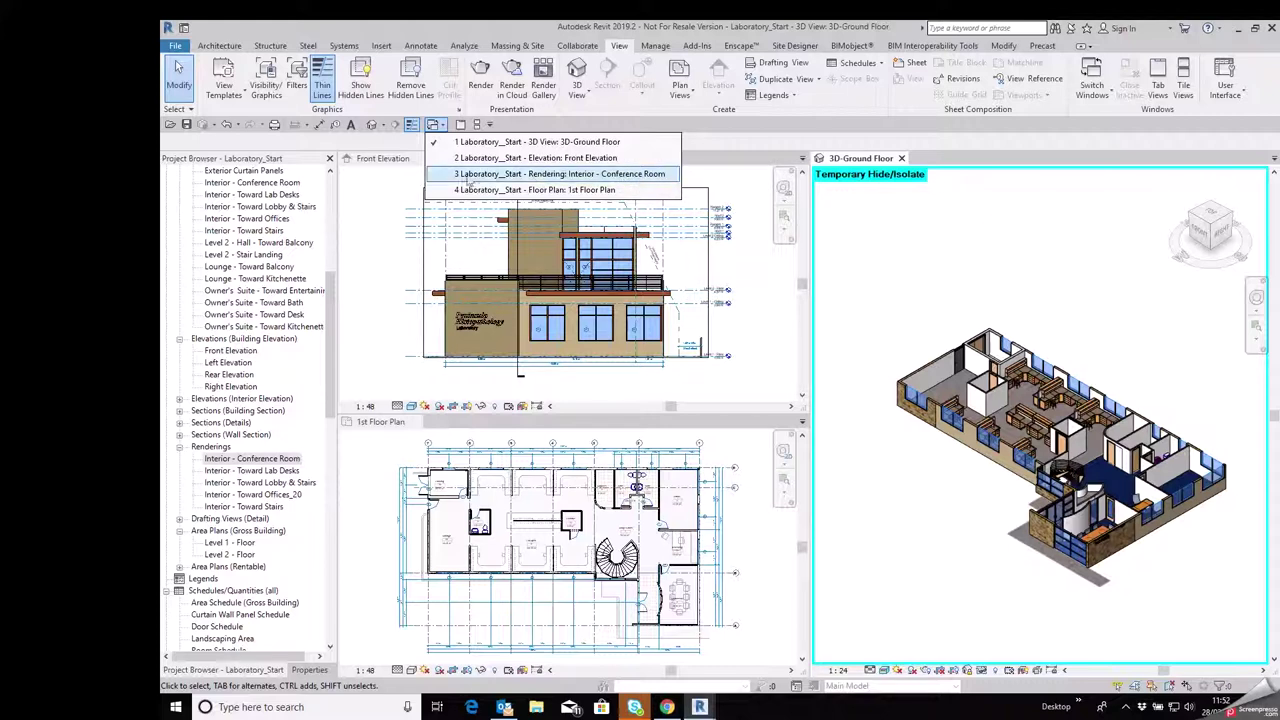
click(531, 175)
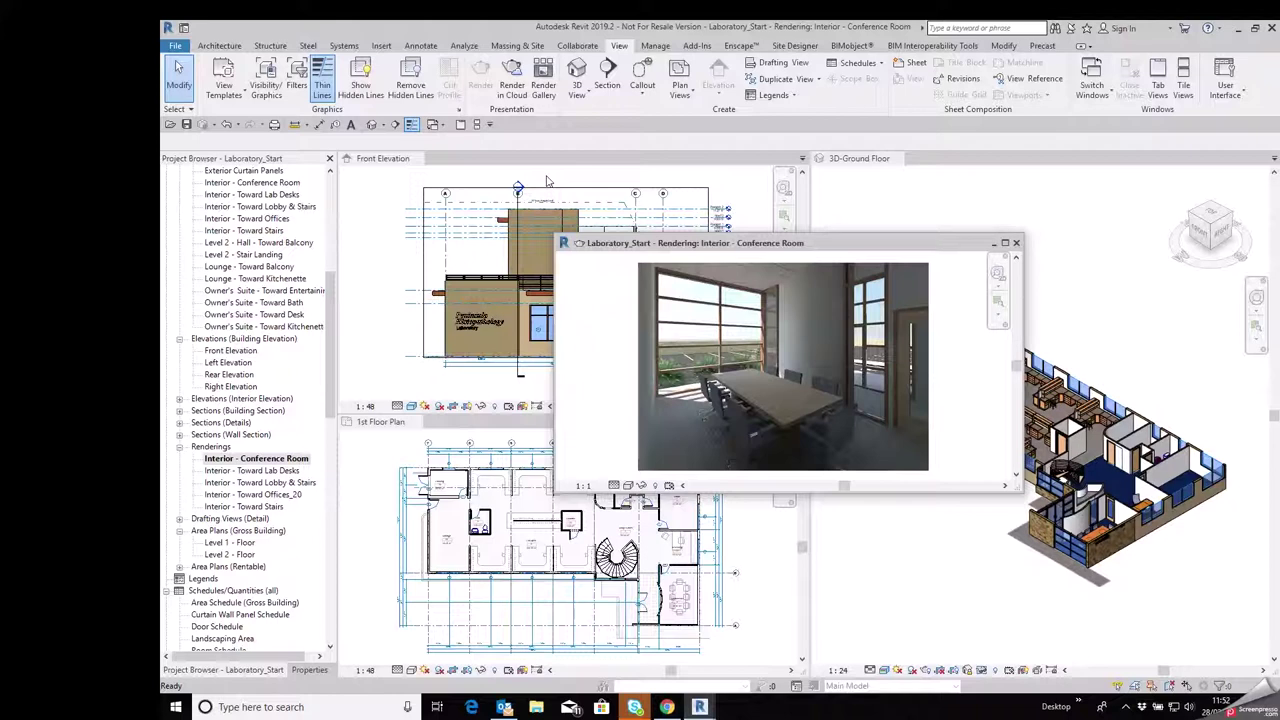
- Re-tile and zoom-fit the docked views, then move the floating rendering window up and left
key(w)
key(t)
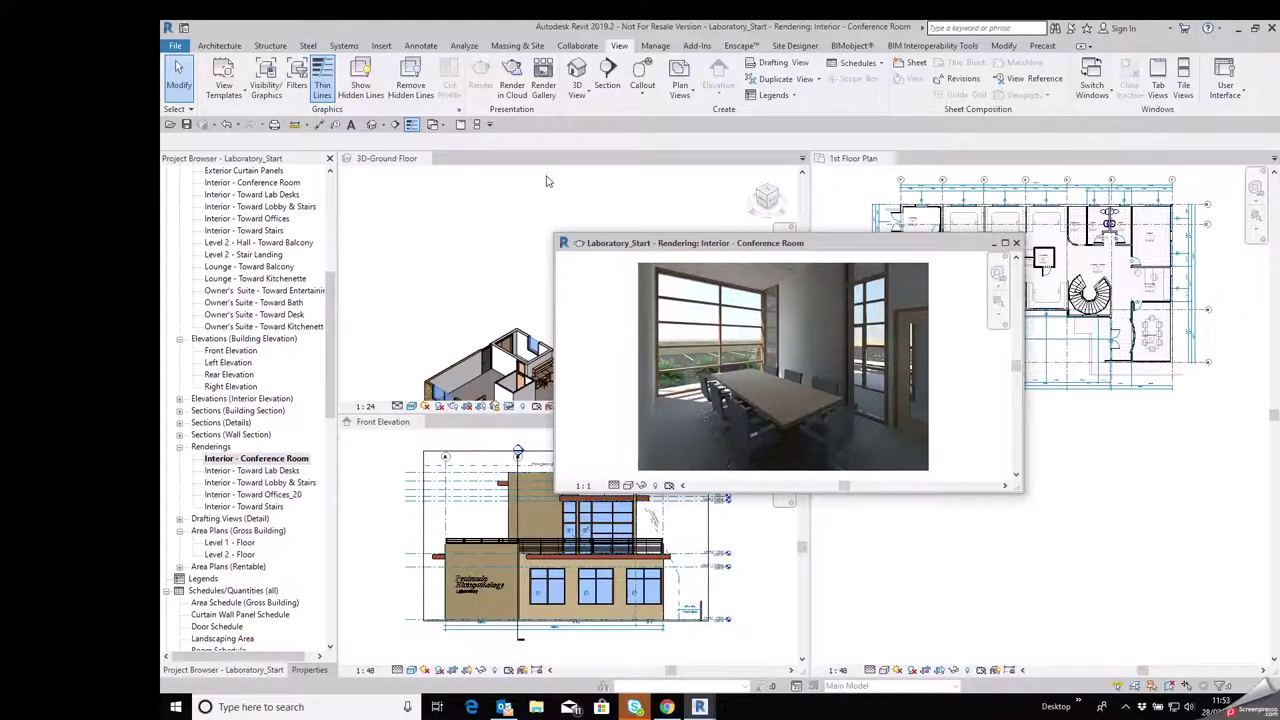
key(z)
key(a)
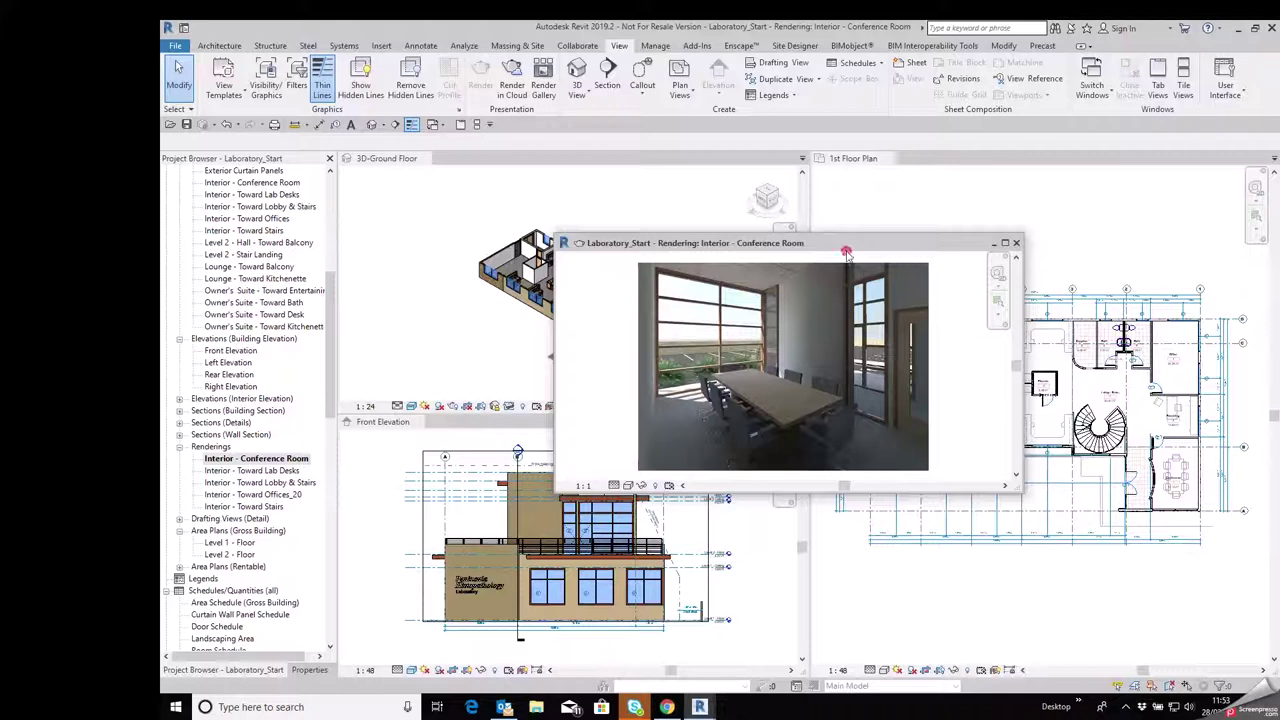
drag(846, 248, 623, 172)
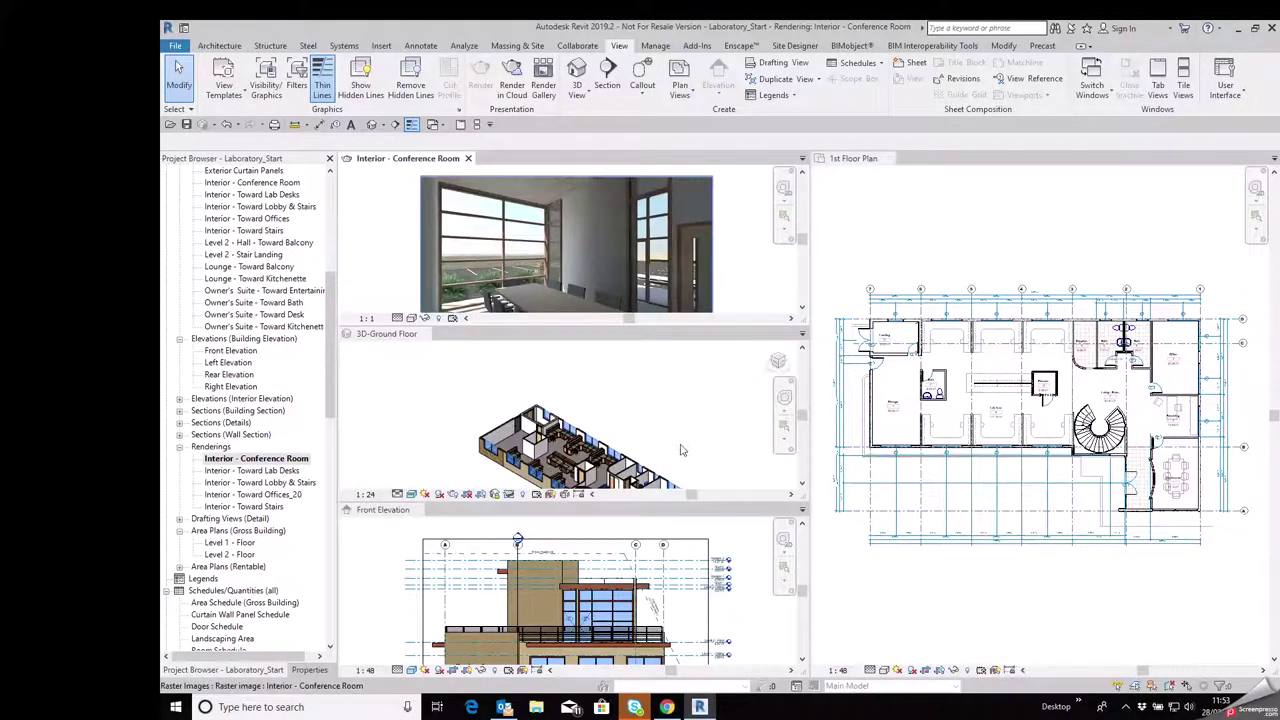
- Tile all four views into a two-by-two grid, fit each, and activate 3D-Ground Floor
key(w)
key(t)
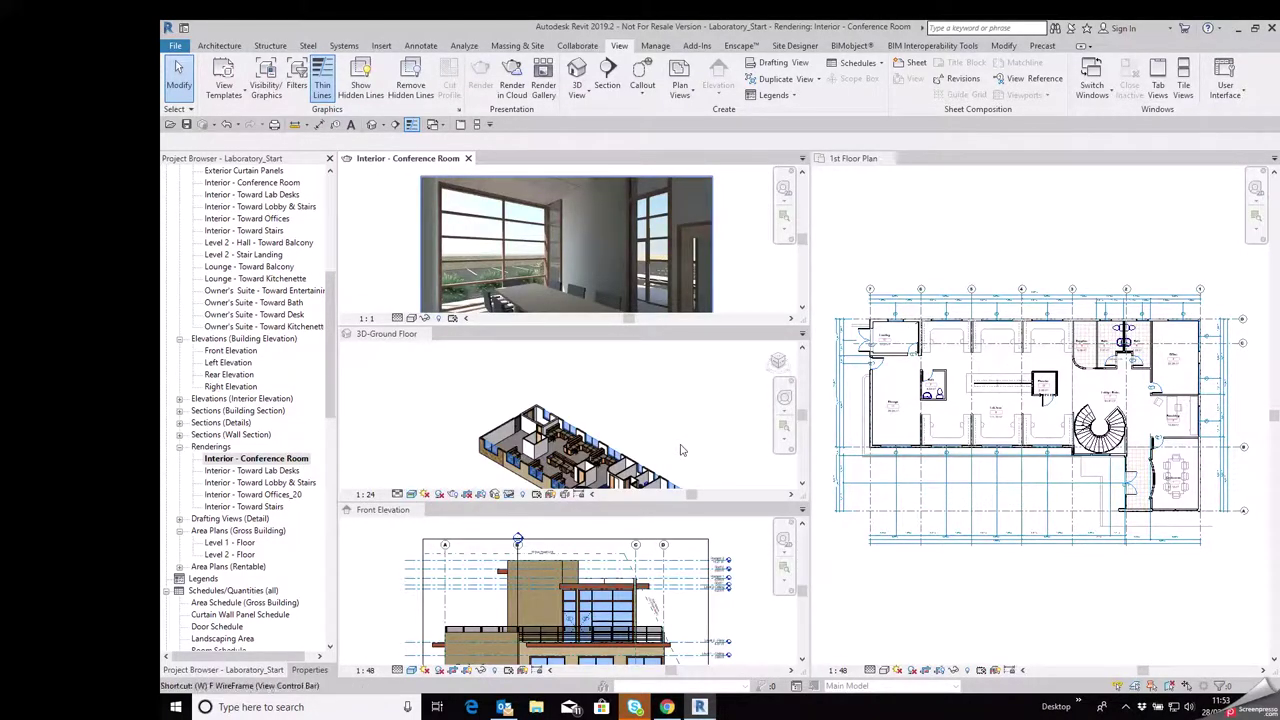
key(z)
key(a)
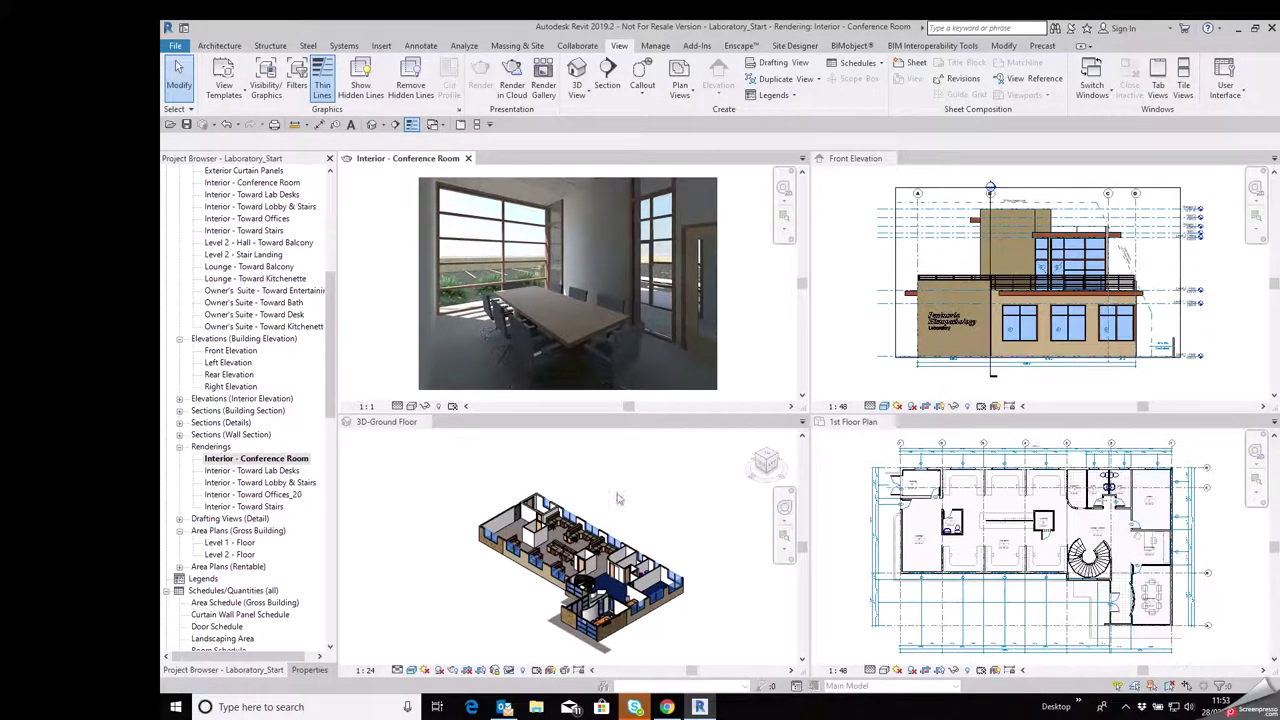
click(660, 487)
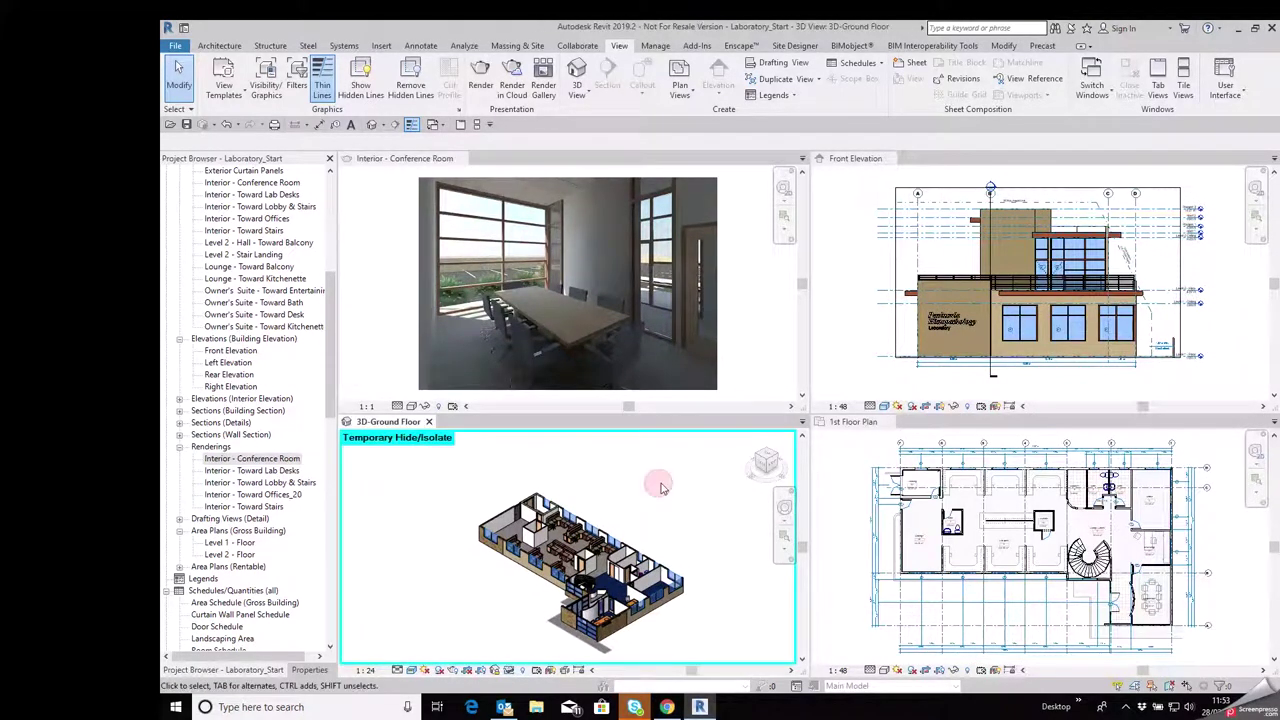